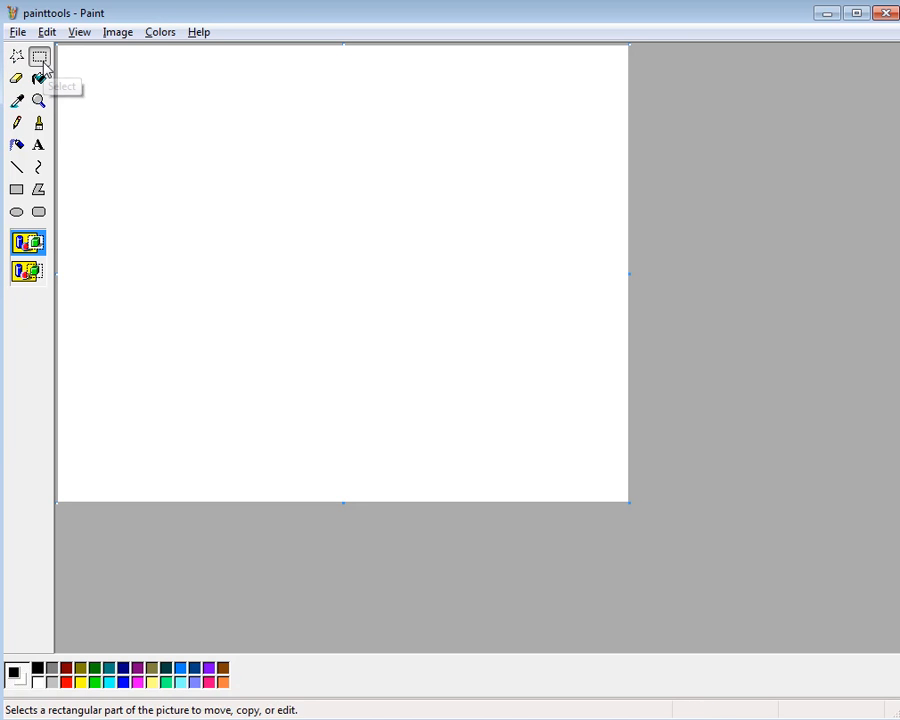
pyautogui.moveTo(152, 118); pyautogui.dragTo(365, 352)
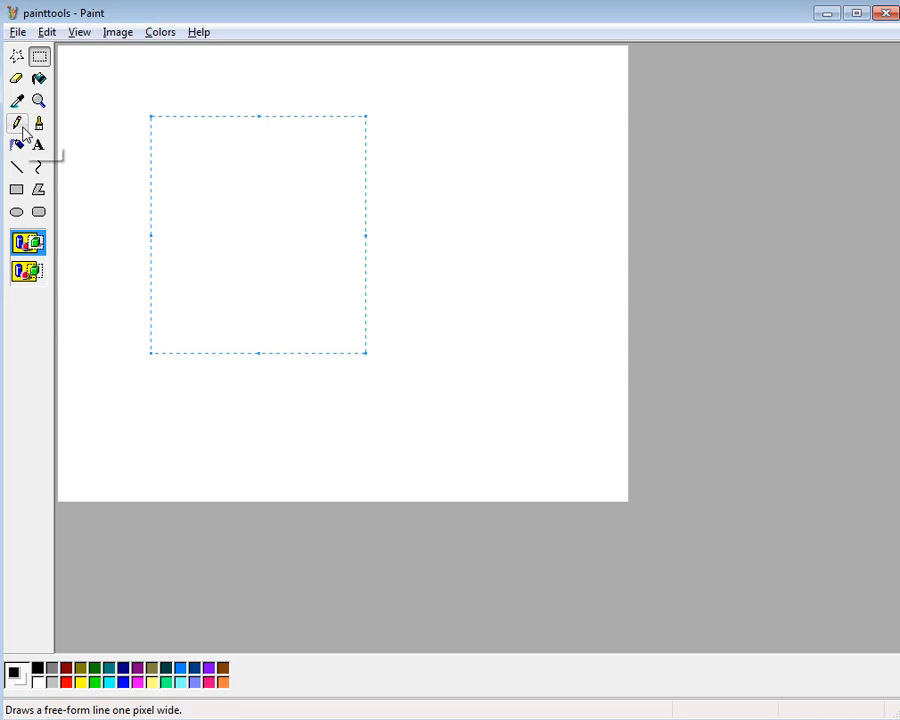
pyautogui.click(19, 127)
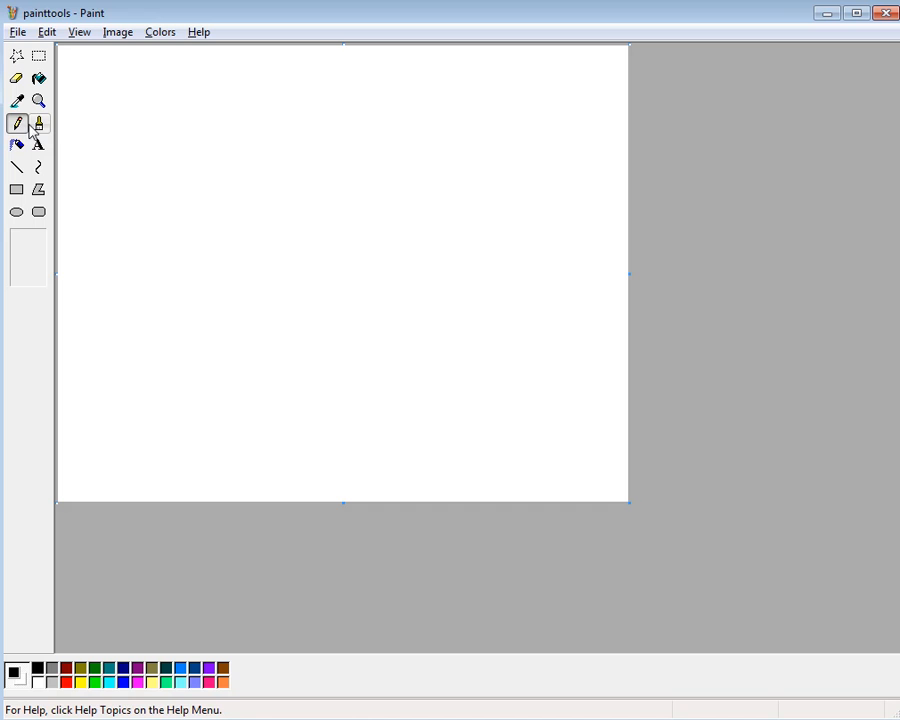
pyautogui.click(37, 126)
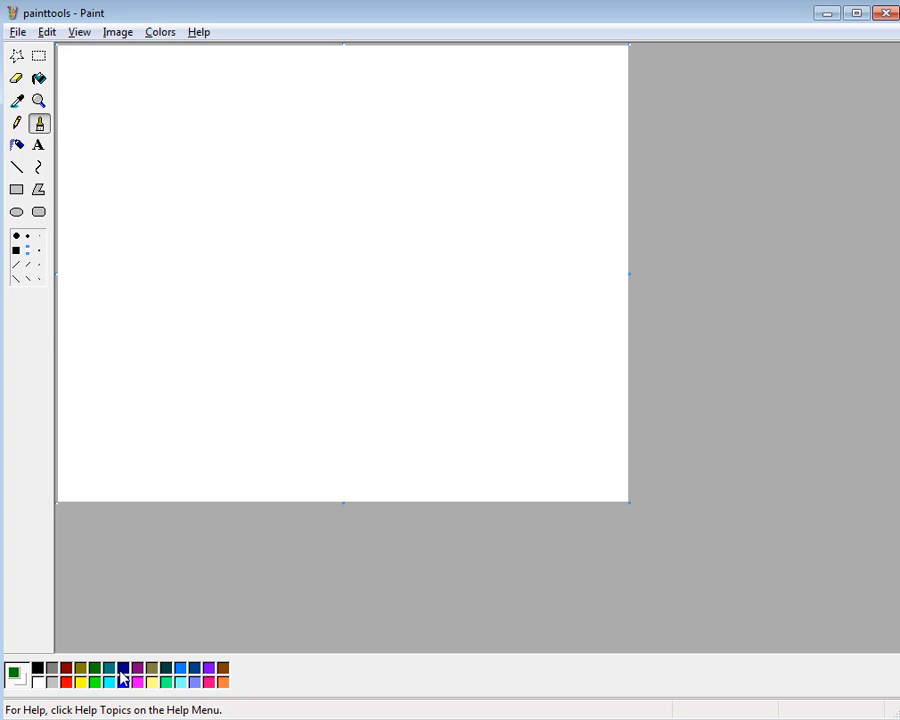
# Spray a curved dark green stroke in the canvas's left half with the Airbrush at its largest size
pyautogui.click(17, 145)
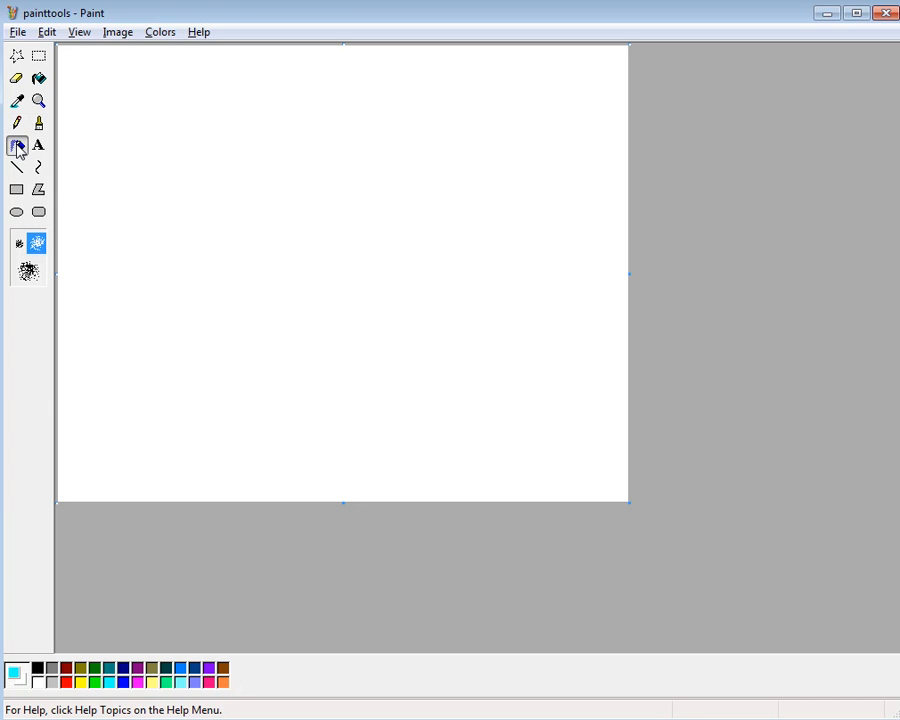
pyautogui.click(29, 272)
pyautogui.click(94, 667)
pyautogui.moveTo(158, 254)
pyautogui.mouseDown()
pyautogui.moveTo(154, 306)
pyautogui.moveTo(208, 260)
pyautogui.moveTo(193, 237)
pyautogui.moveTo(240, 275)
pyautogui.mouseUp()
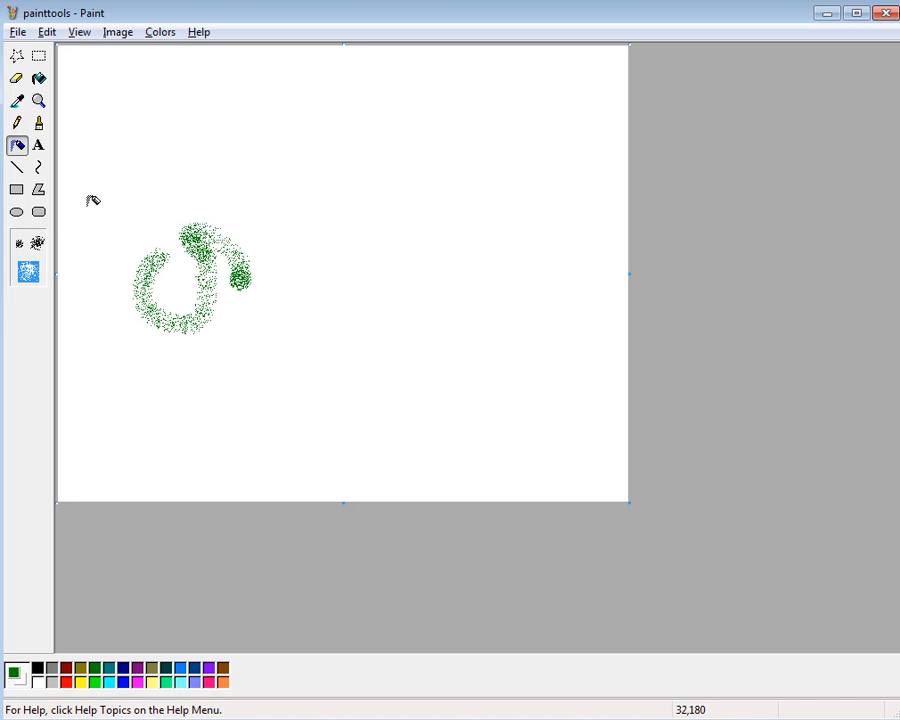
# Add a text box about 305 × 199 pixels in the canvas's upper left containing the word "testing"
pyautogui.click(39, 147)
pyautogui.moveTo(146, 130); pyautogui.dragTo(418, 307)
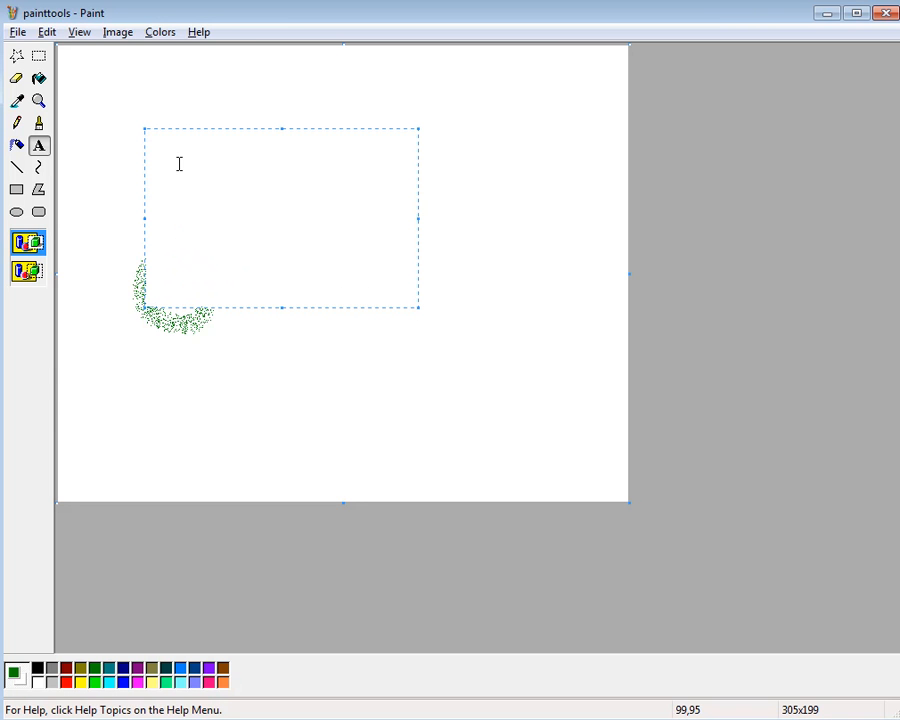
pyautogui.write('testing')
# Set the font size of the whole word "testing" to 30 and close the font settings
pyautogui.moveTo(237, 160); pyautogui.dragTo(144, 140)
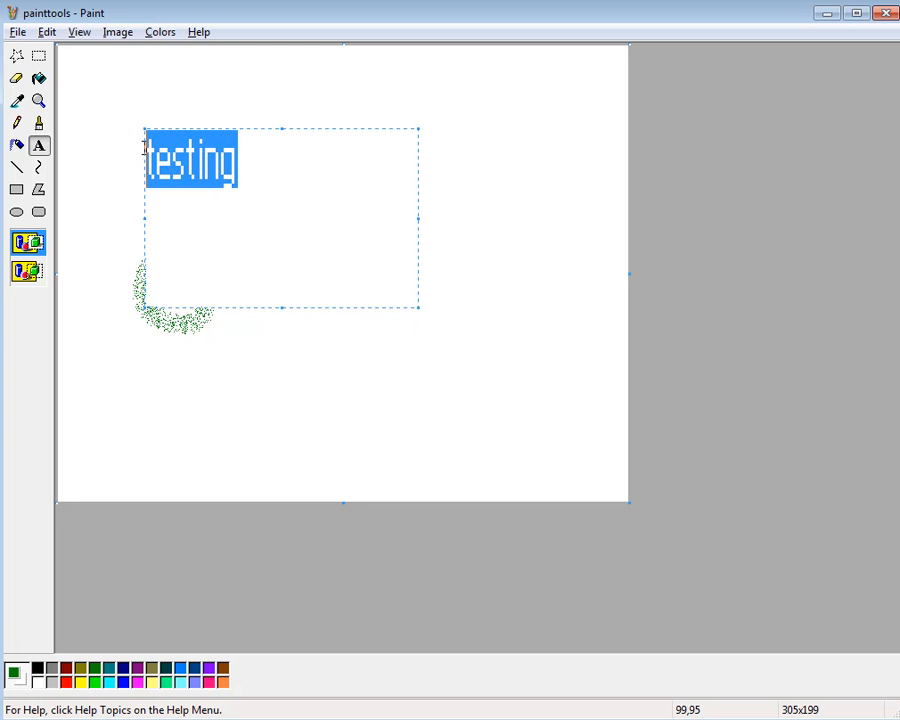
pyautogui.click(47, 32)
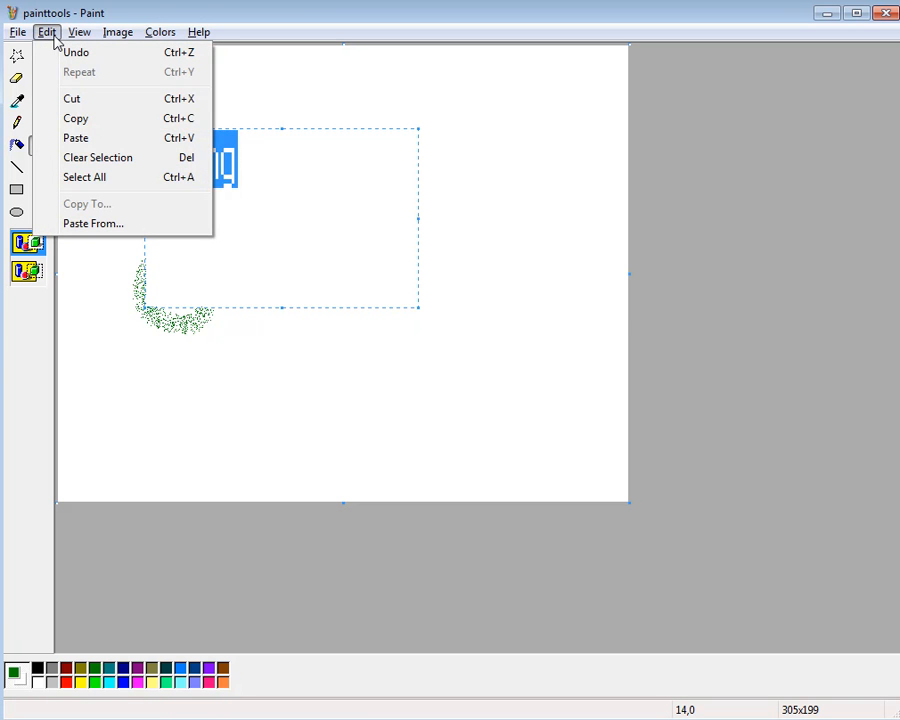
pyautogui.moveTo(72, 40)
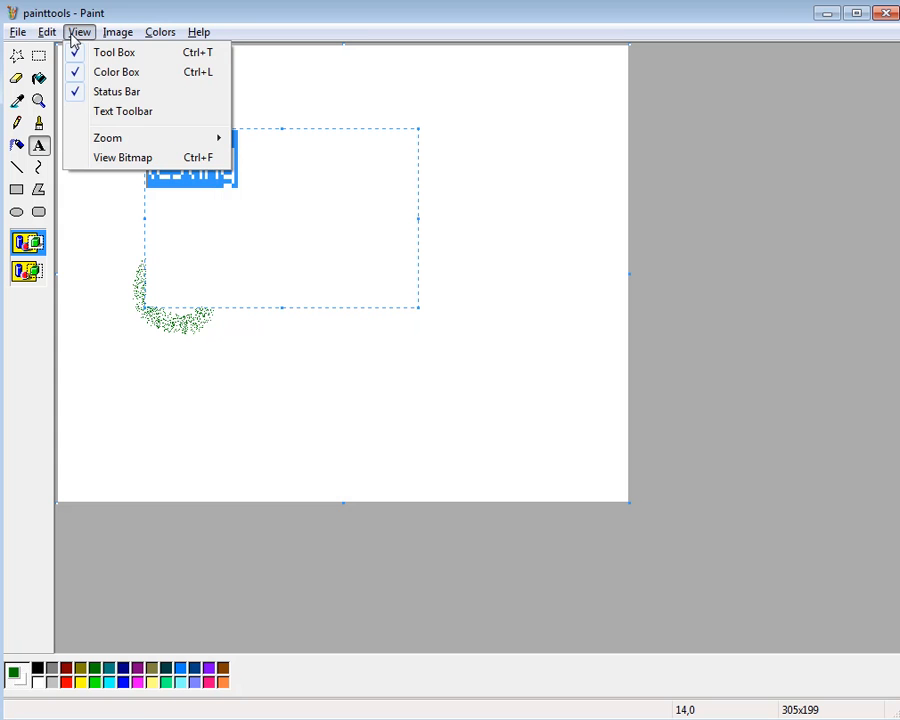
pyautogui.click(118, 111)
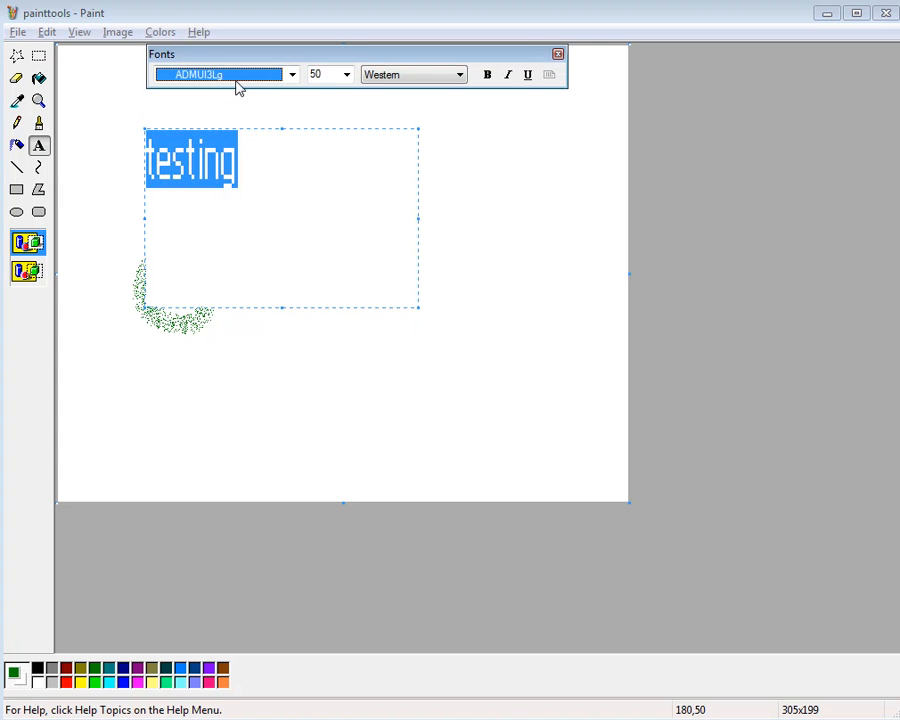
pyautogui.click(320, 74)
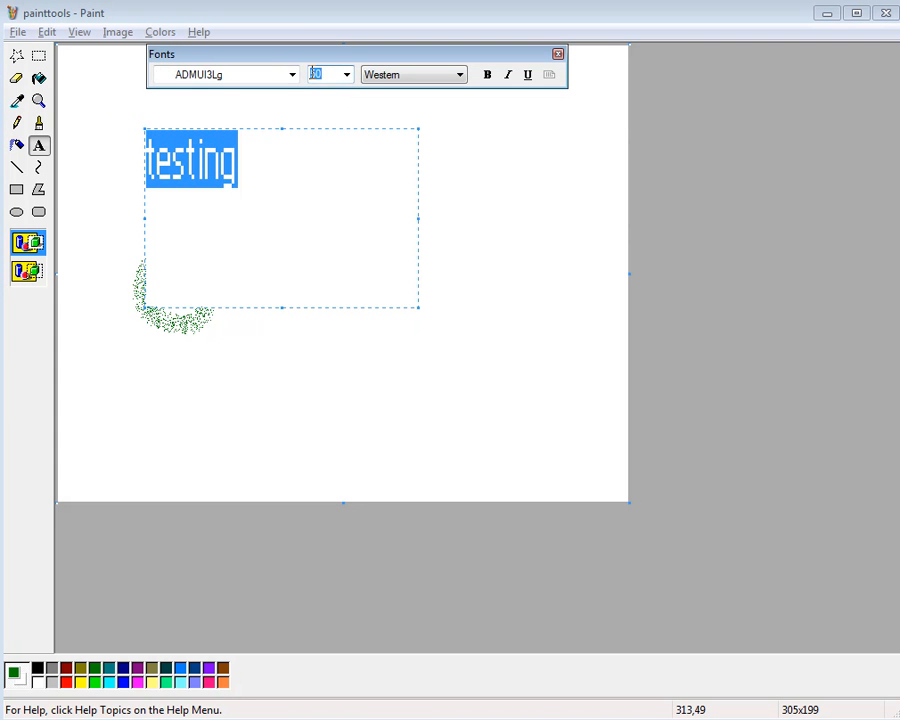
pyautogui.press('Return')
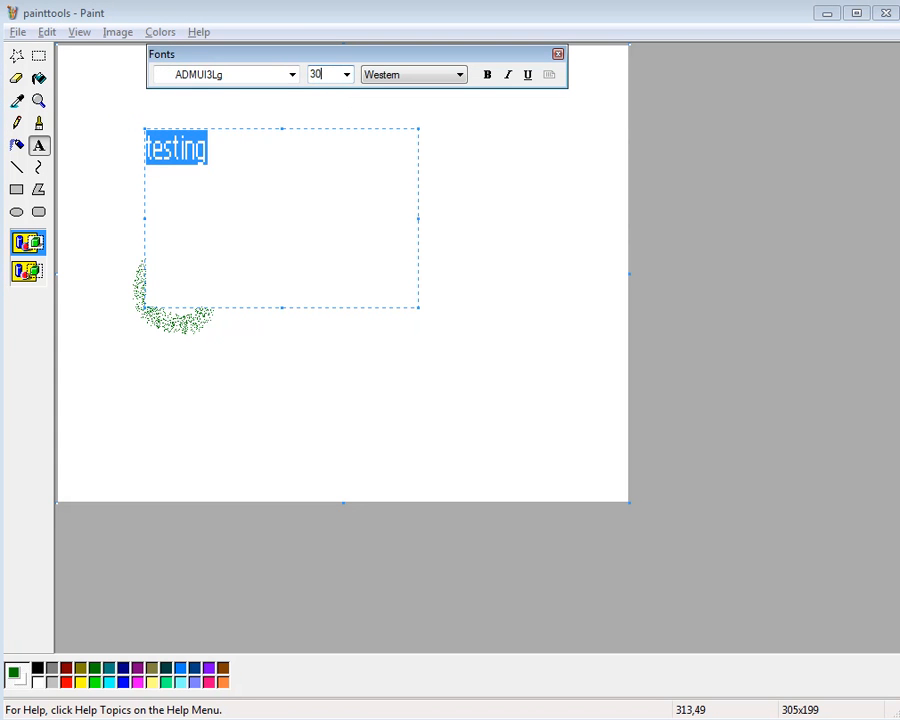
pyautogui.click(558, 54)
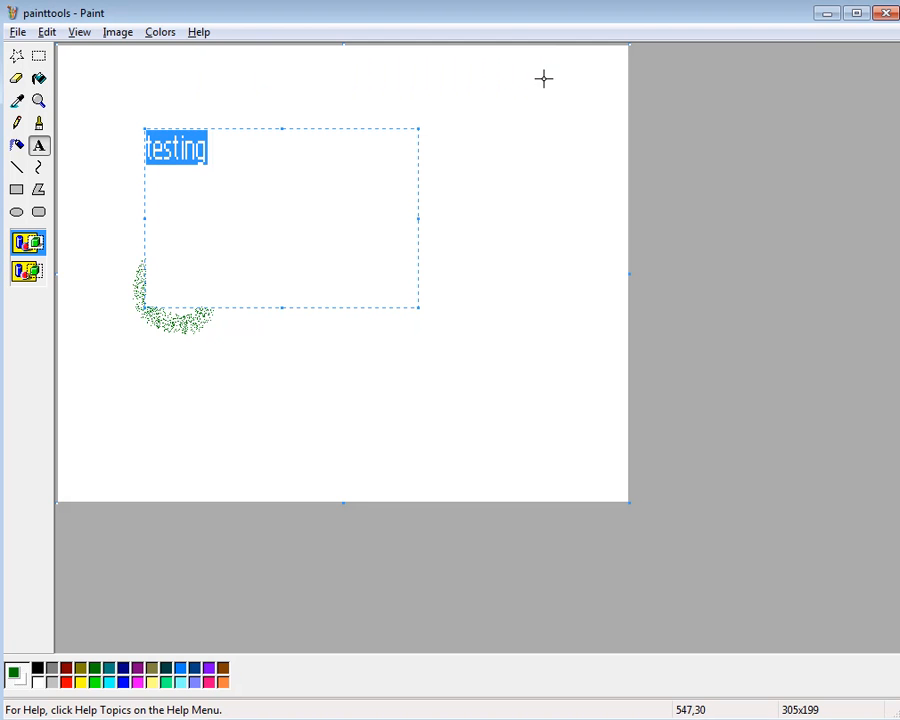
# Select the area around the text and the airbrush stroke and delete its contents
pyautogui.click(39, 56)
pyautogui.moveTo(99, 96)
pyautogui.mouseDown()
pyautogui.moveTo(290, 389)
pyautogui.moveTo(340, 378)
pyautogui.mouseUp()
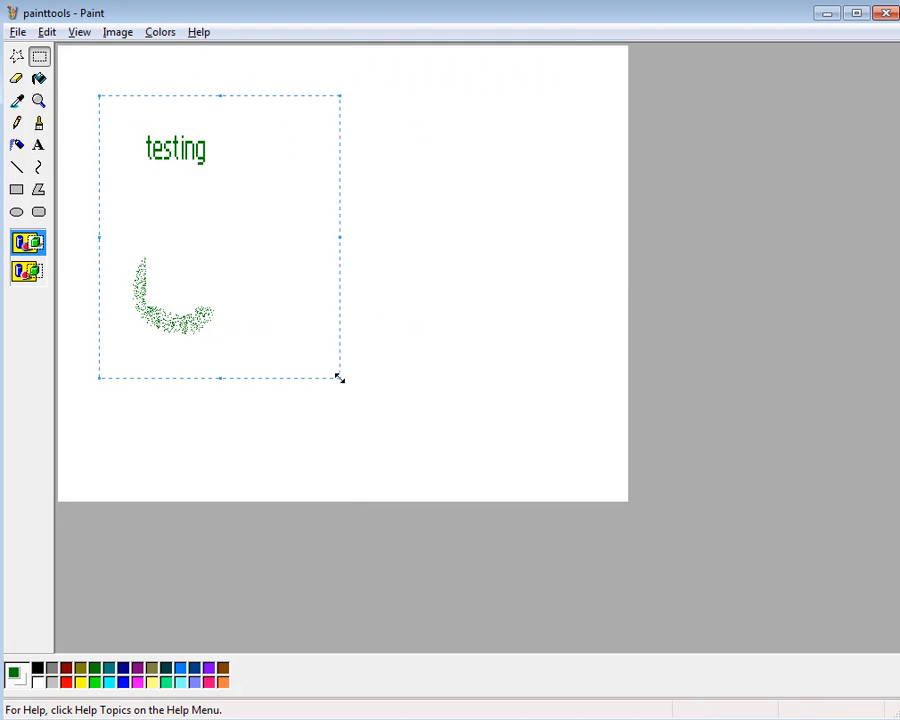
pyautogui.press('Delete')
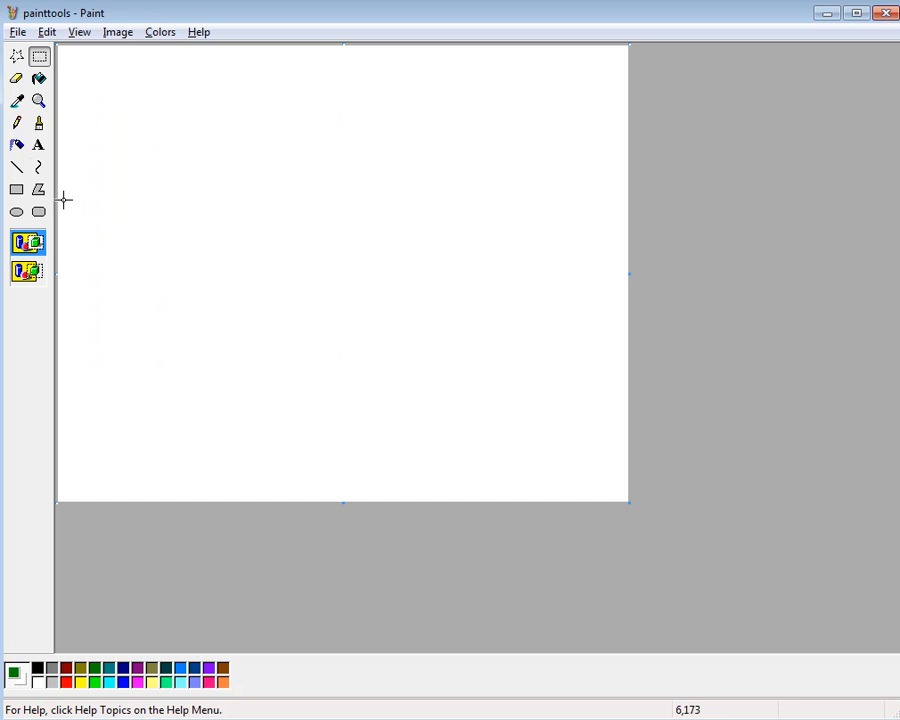
# Change the drawing colour to bright green, and try out a diagonal straight line that is undone again
pyautogui.click(18, 169)
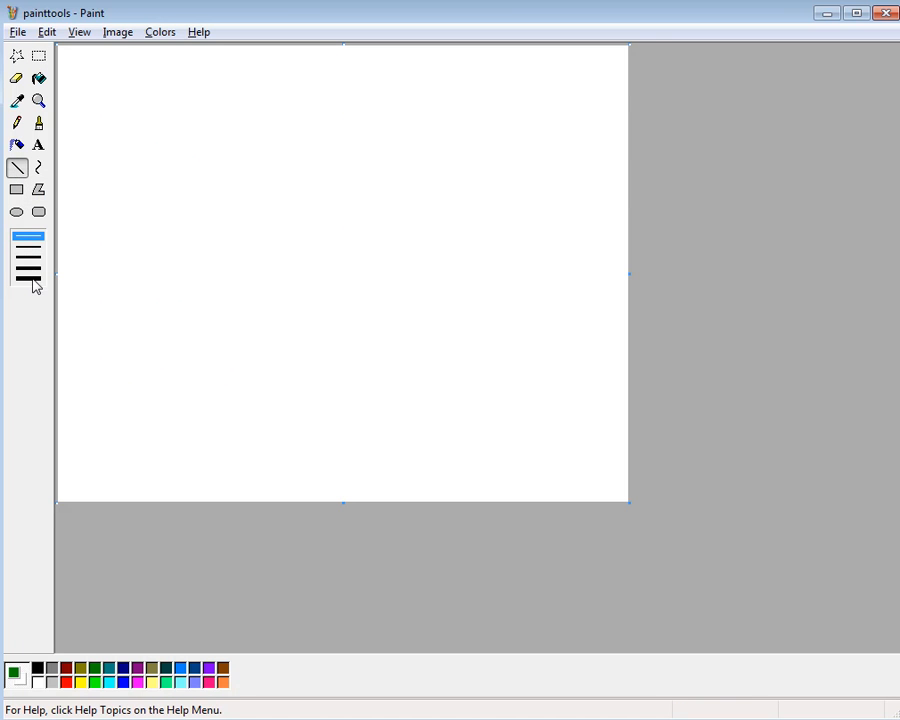
pyautogui.click(97, 684)
pyautogui.moveTo(165, 355); pyautogui.dragTo(329, 236)
pyautogui.click(47, 32)
pyautogui.click(56, 51)
# Draw a bright green curve about 339 × 152 pixels between its ends and bend it towards the canvas's lower left
pyautogui.click(38, 167)
pyautogui.moveTo(153, 145); pyautogui.dragTo(454, 277)
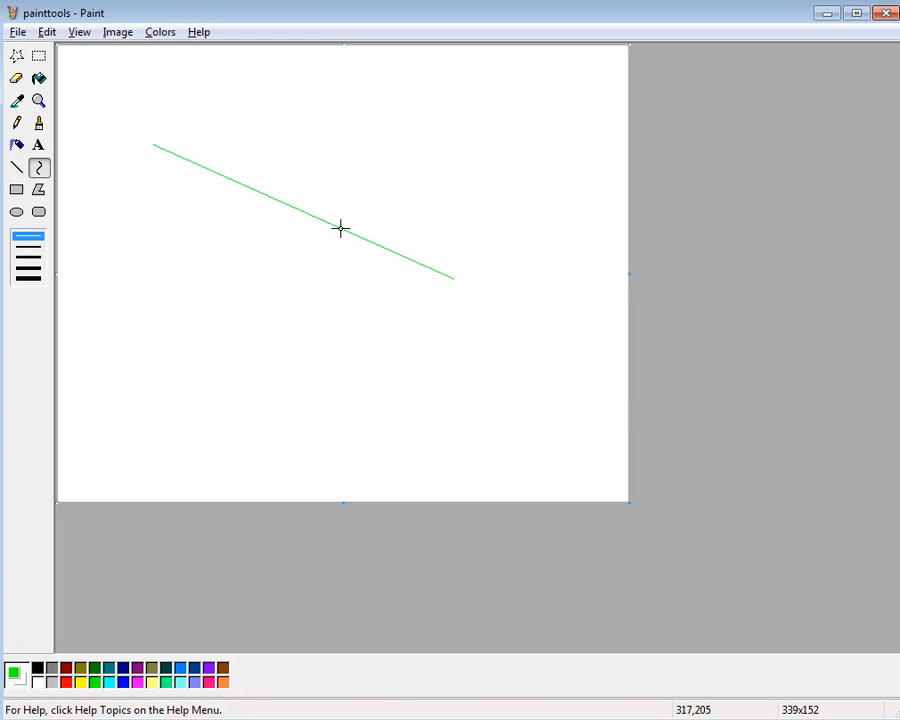
pyautogui.moveTo(340, 228); pyautogui.dragTo(208, 361)
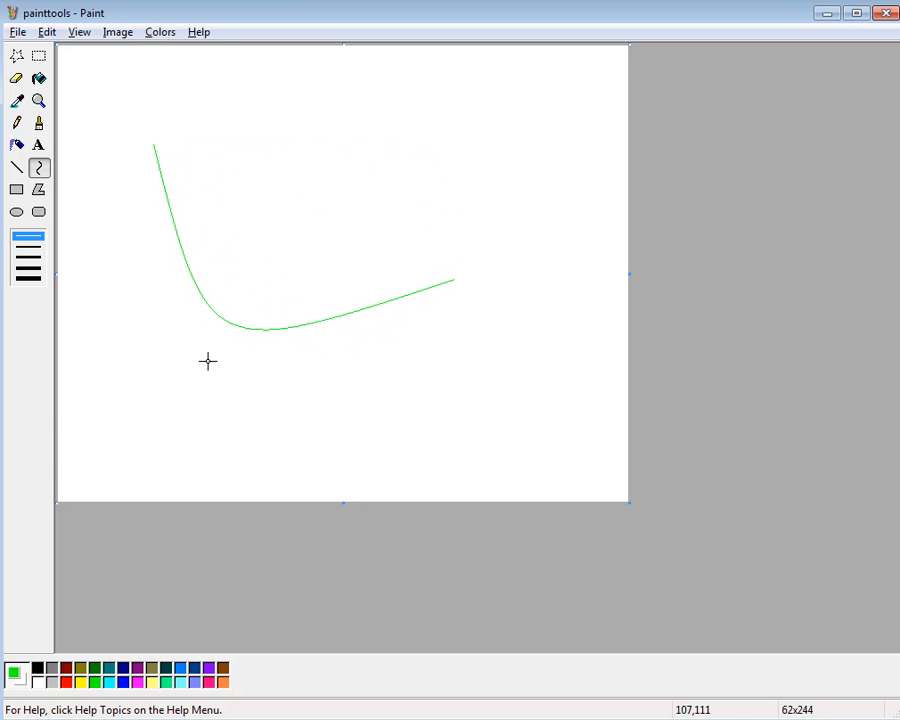
# Draw a solid bright green rectangle without a separate outline above the curve
pyautogui.click(17, 191)
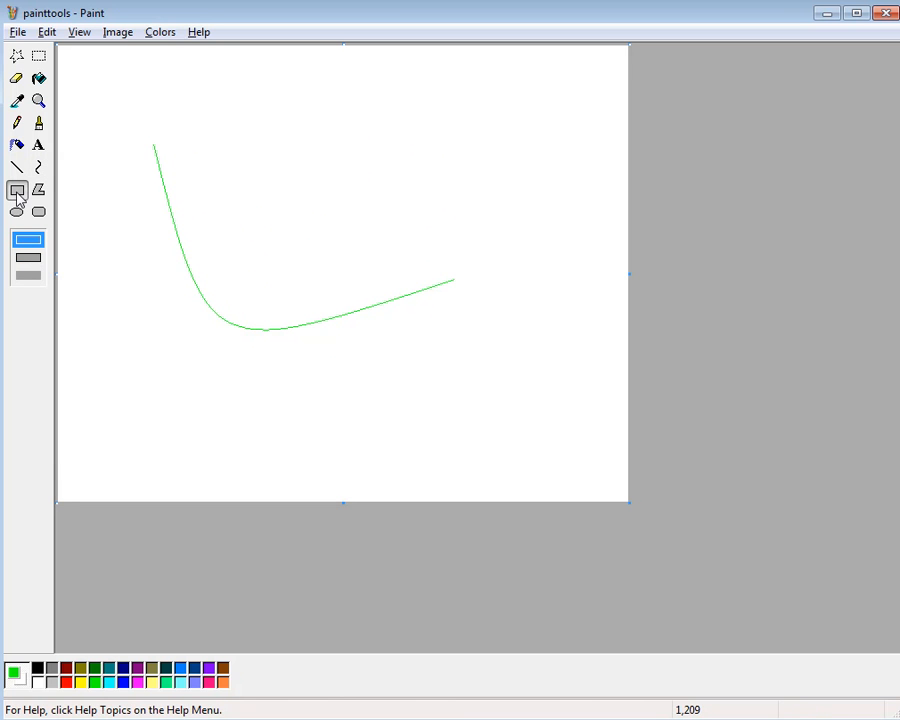
pyautogui.click(28, 276)
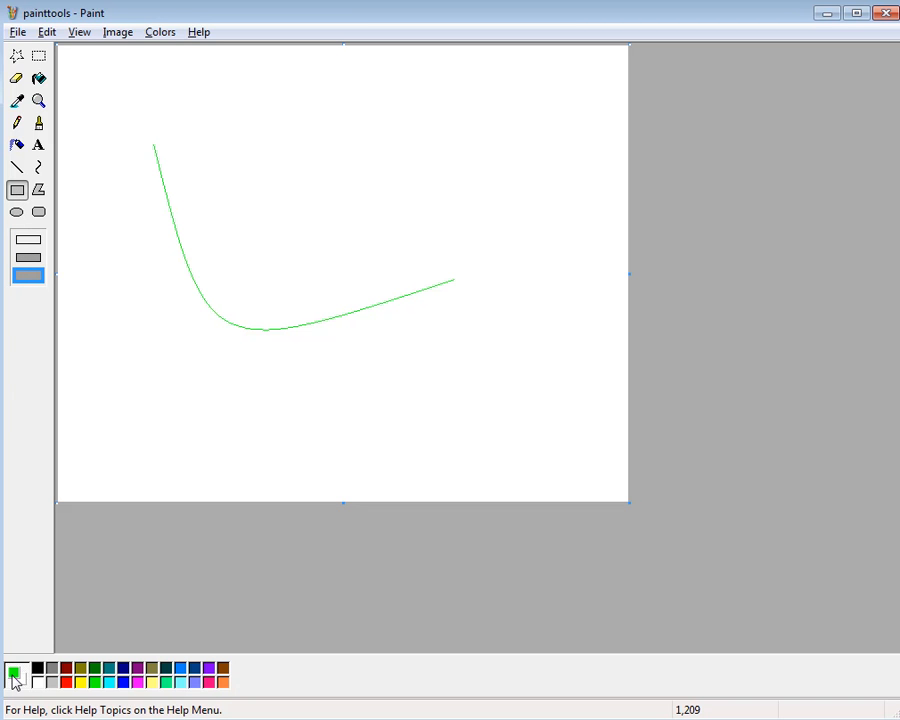
pyautogui.moveTo(253, 143)
pyautogui.mouseDown()
pyautogui.moveTo(277, 231)
pyautogui.moveTo(420, 284)
pyautogui.mouseUp()
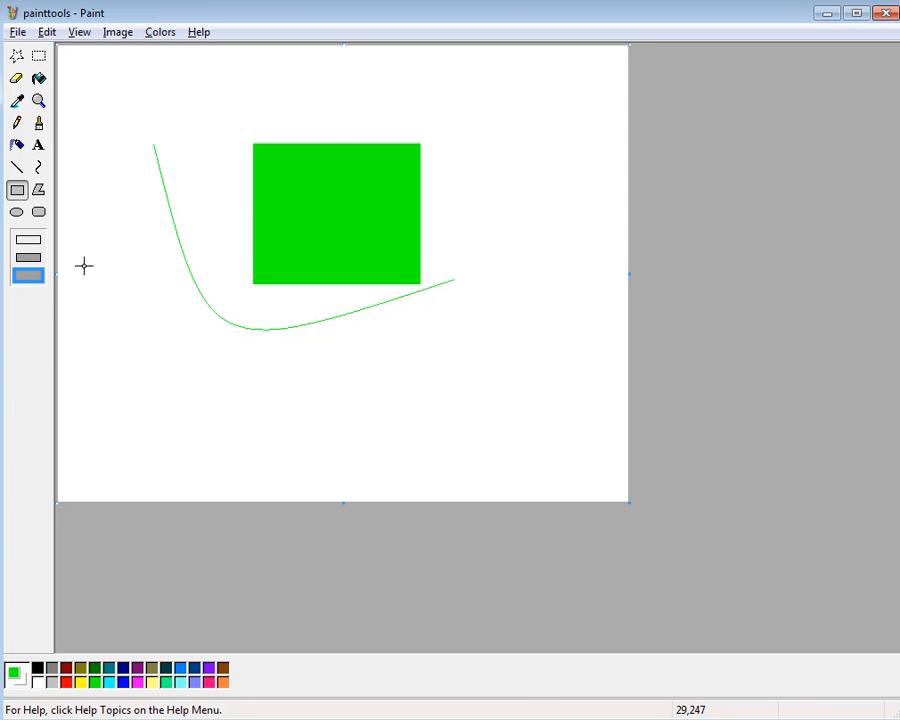
# Draw a white-filled, green-outlined rectangle over the solid one's lower part and a wide outline-only rectangle around its upper part
pyautogui.click(29, 259)
pyautogui.moveTo(221, 253)
pyautogui.mouseDown()
pyautogui.moveTo(275, 340)
pyautogui.moveTo(325, 392)
pyautogui.moveTo(370, 418)
pyautogui.mouseUp()
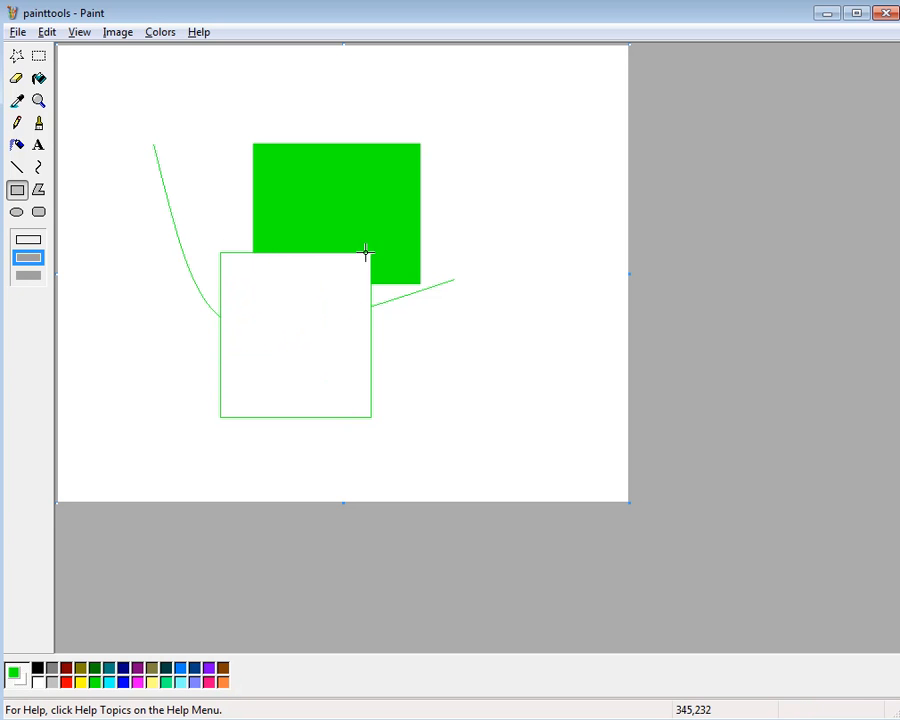
pyautogui.click(28, 241)
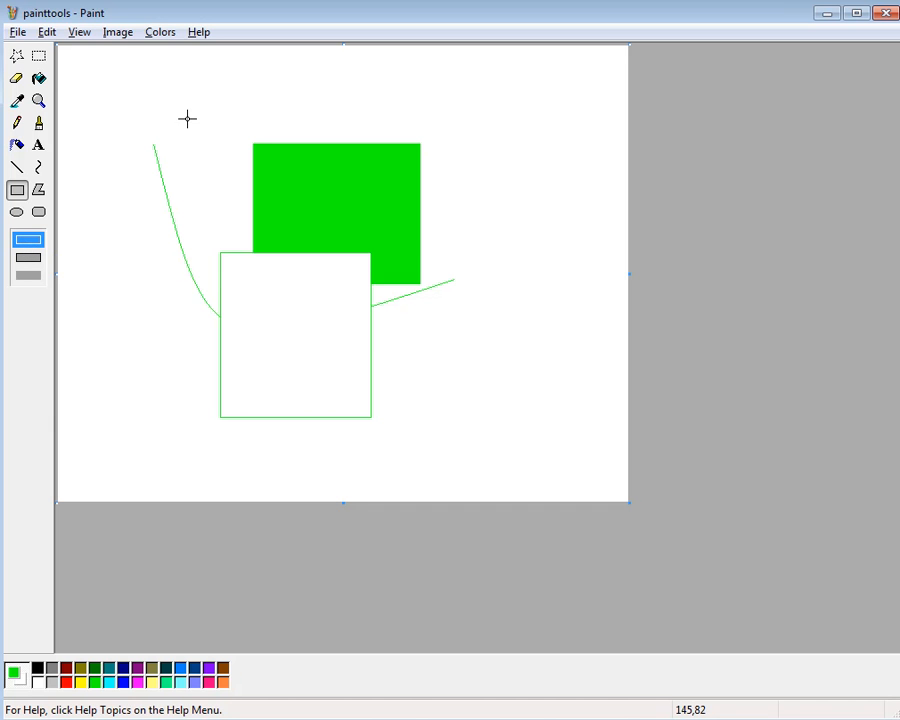
pyautogui.moveTo(187, 119); pyautogui.dragTo(463, 203)
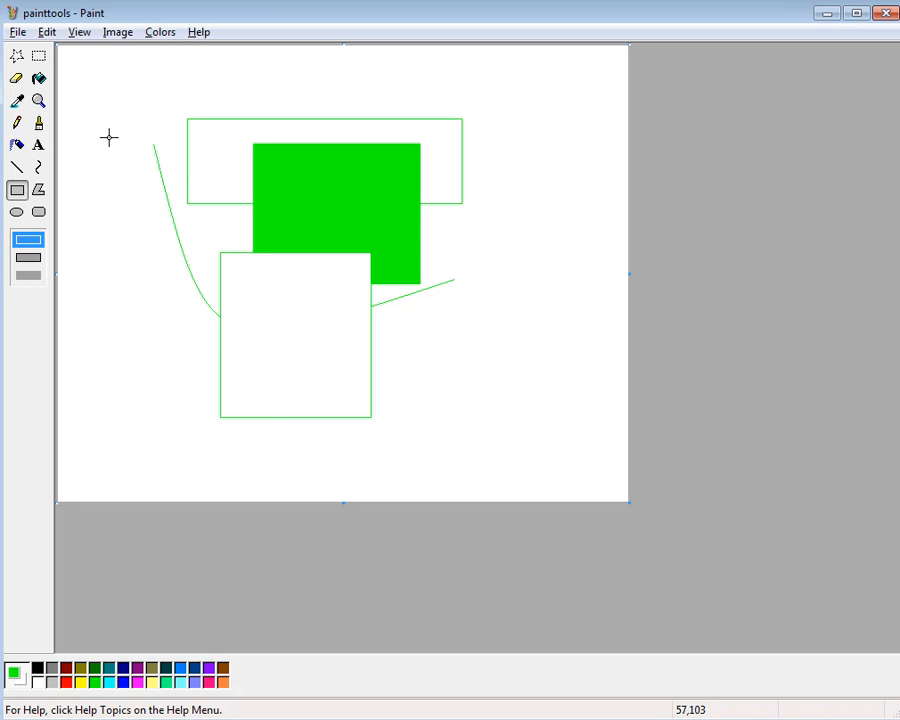
# Select the area containing the curve and all three rectangles and delete its contents
pyautogui.click(39, 56)
pyautogui.moveTo(96, 74); pyautogui.dragTo(513, 452)
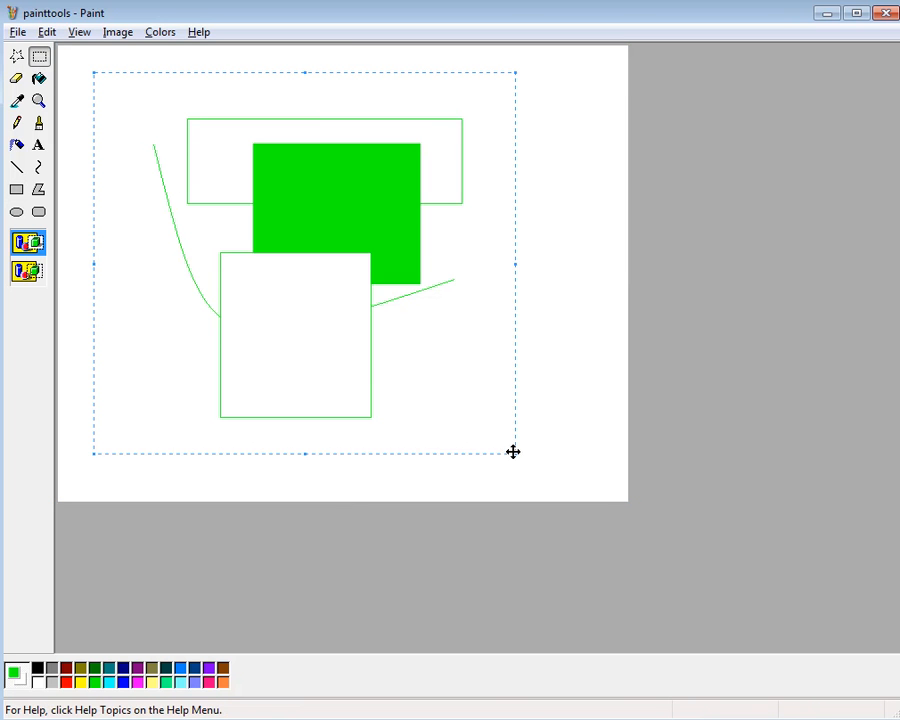
pyautogui.press('Delete')
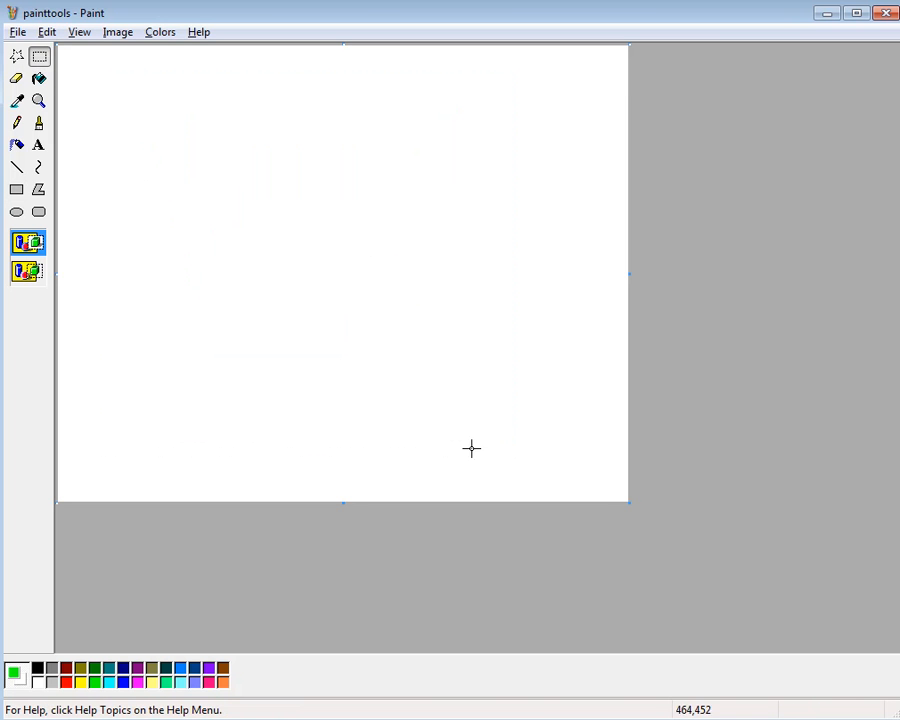
pyautogui.click(16, 36)
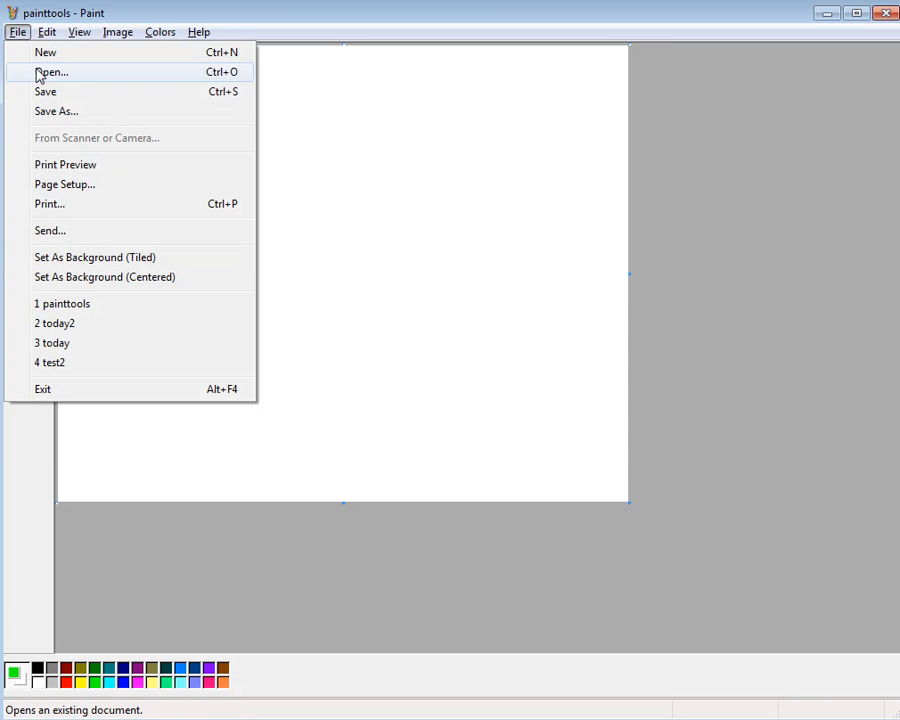
pyautogui.click(325, 140)
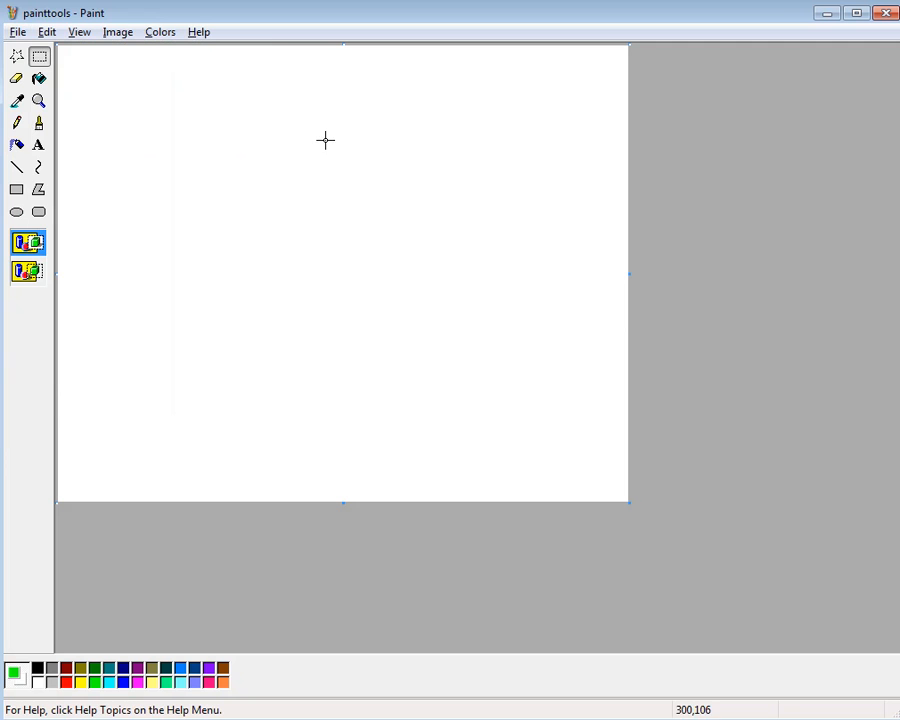
pyautogui.click(16, 78)
pyautogui.click(38, 78)
pyautogui.click(16, 78)
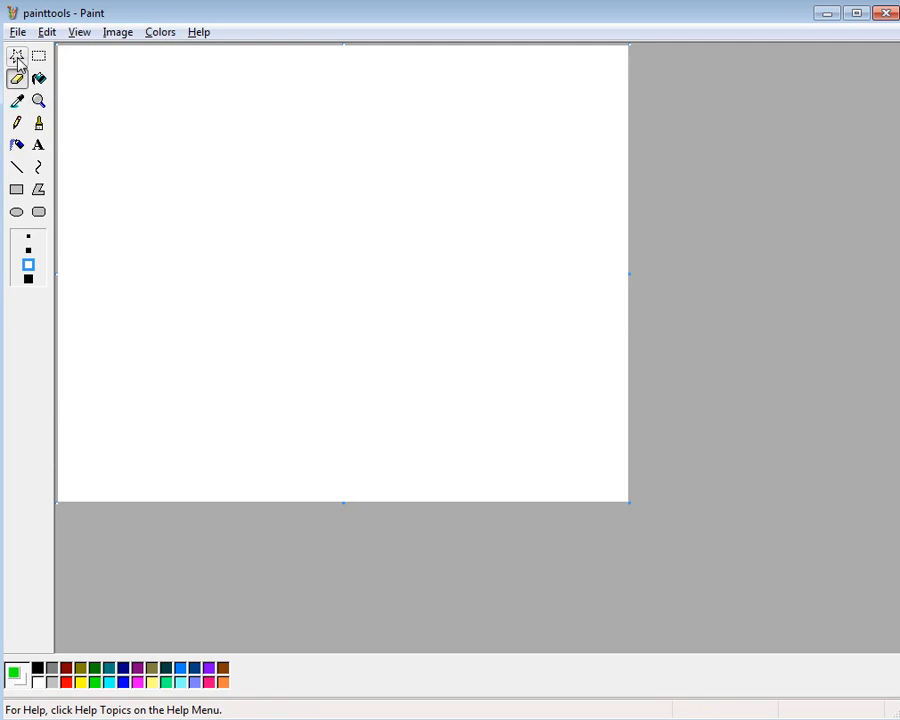
pyautogui.click(38, 56)
# Draw a green outline-only rectangle in the middle of the canvas and fill its interior with light violet-blue
pyautogui.click(16, 189)
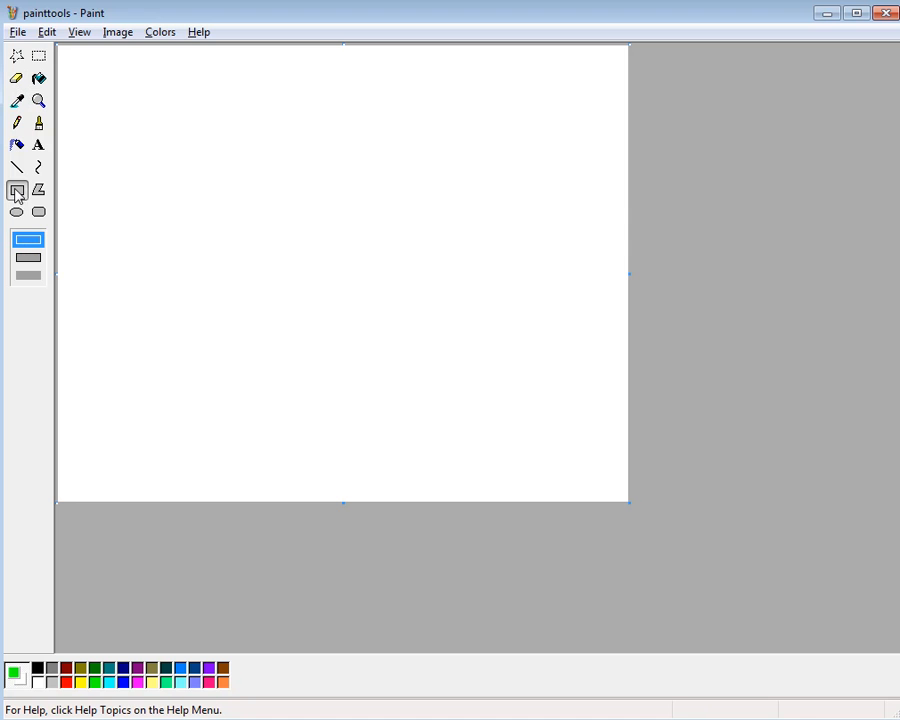
pyautogui.moveTo(148, 150); pyautogui.dragTo(448, 374)
pyautogui.click(39, 79)
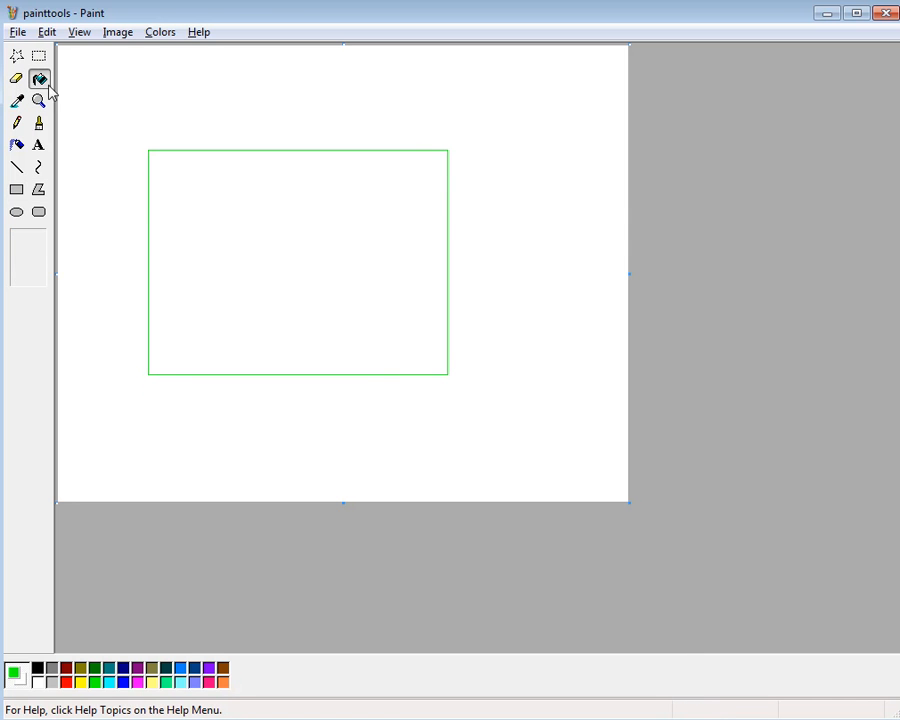
pyautogui.click(245, 217)
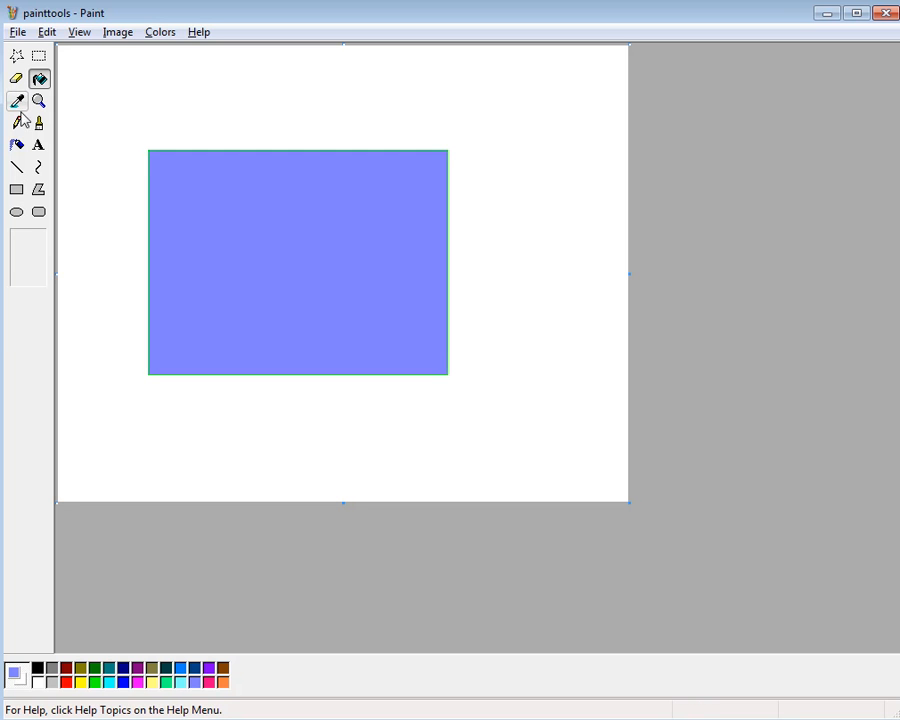
# Erase the filled rectangle's lower-left corner with the Eraser and magnify the erased area
pyautogui.click(16, 78)
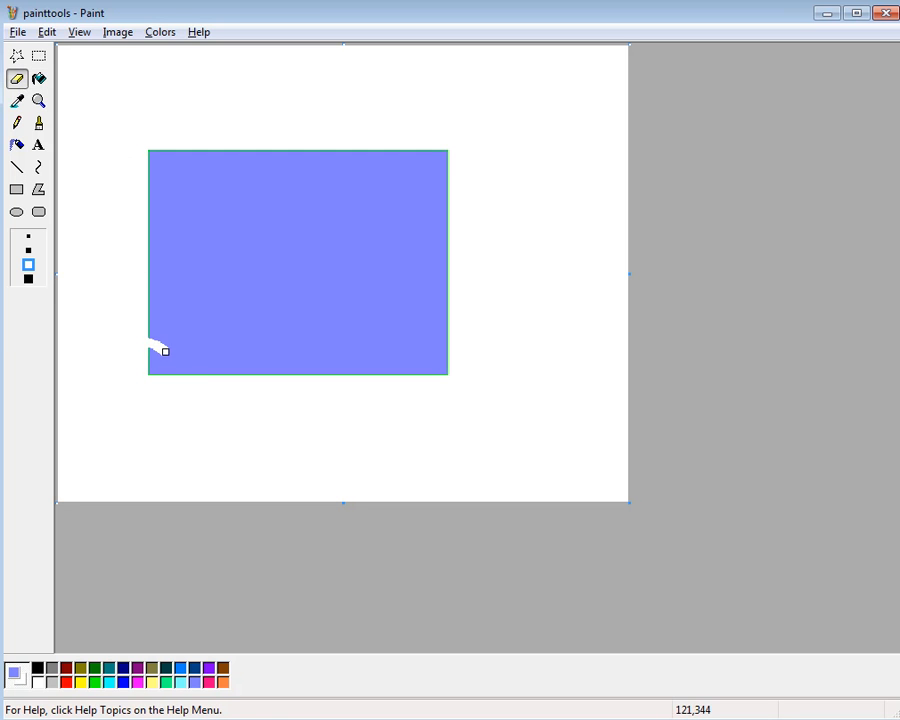
pyautogui.moveTo(155, 351); pyautogui.dragTo(168, 370)
pyautogui.click(38, 100)
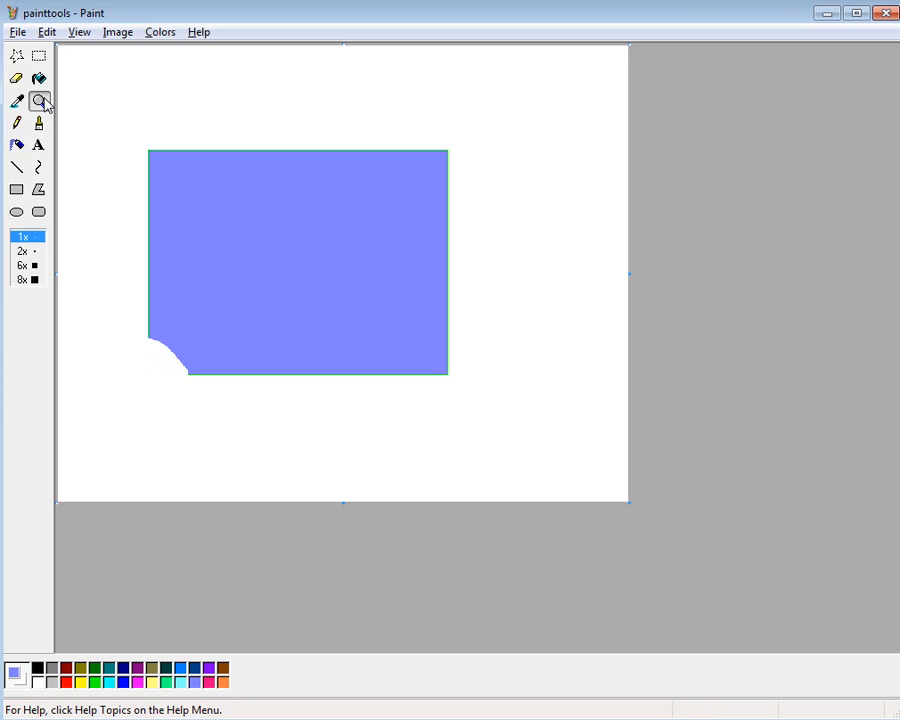
pyautogui.click(183, 327)
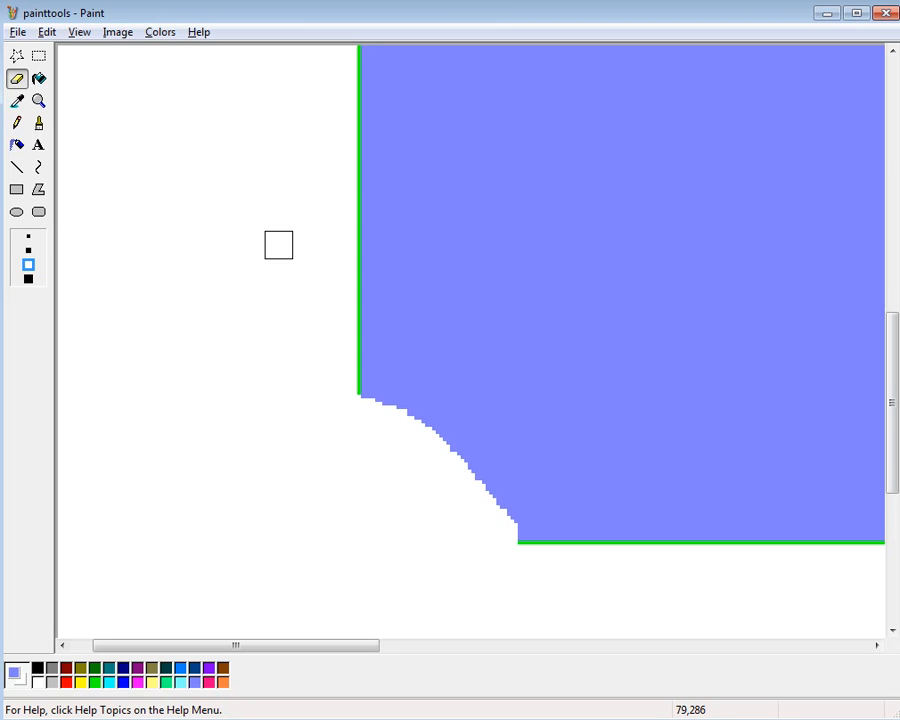
# Open the mouse bitmap from the Graphics2010 > MSPaint folder on Removable Disk (E:), discarding the changes to painttools
pyautogui.click(17, 33)
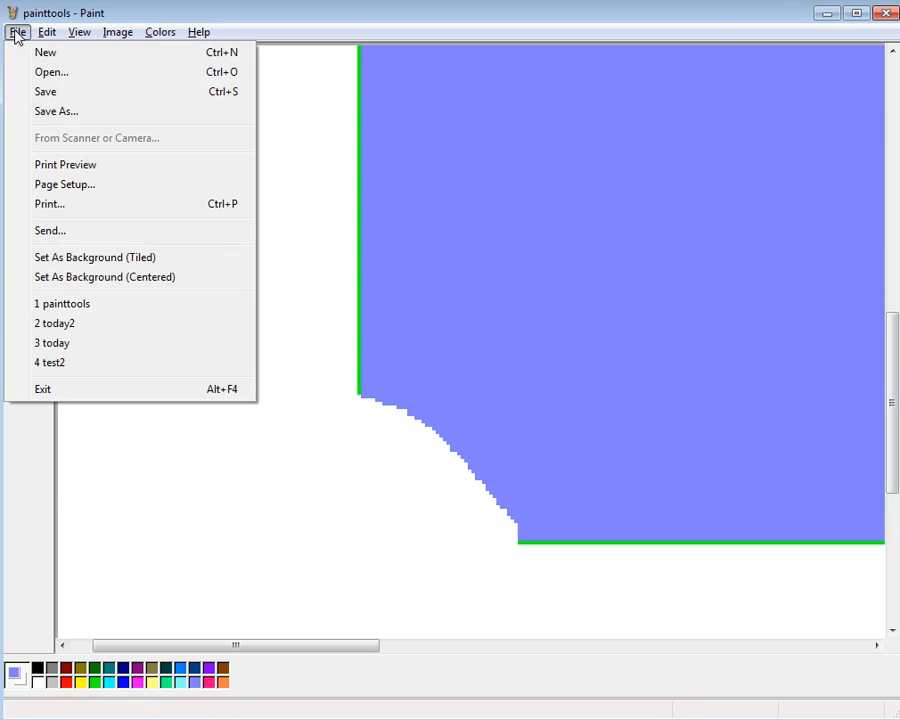
pyautogui.click(51, 76)
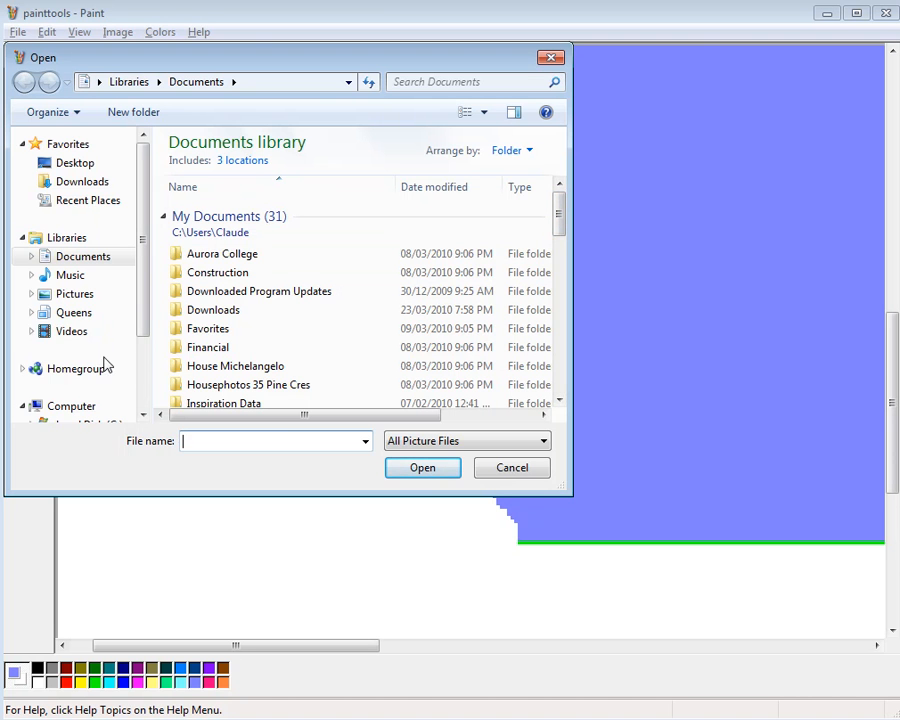
pyautogui.moveTo(145, 301); pyautogui.dragTo(139, 364)
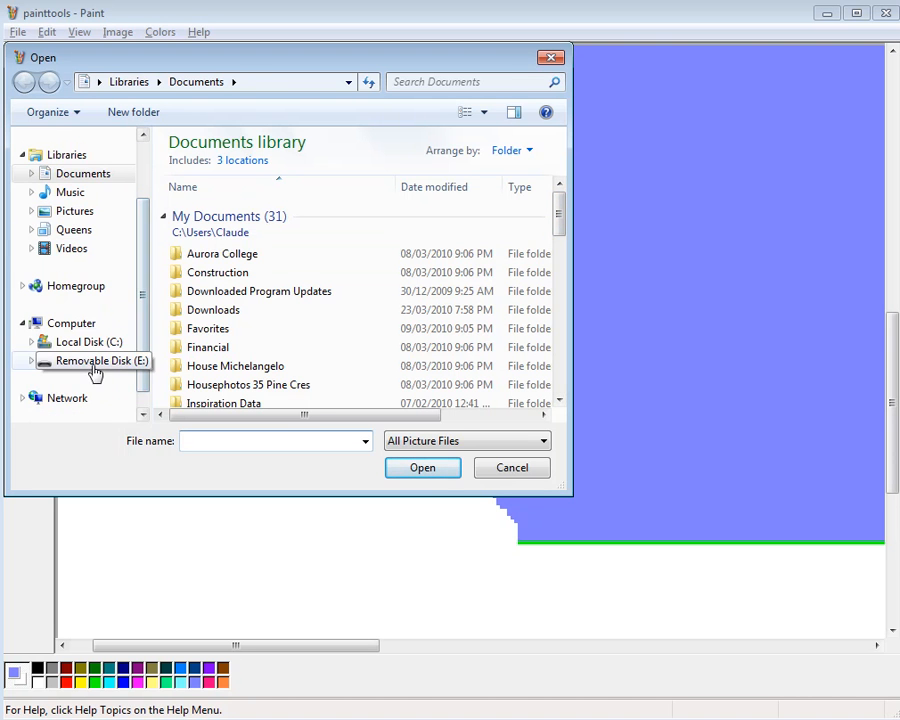
pyautogui.click(90, 368)
pyautogui.doubleClick(239, 171)
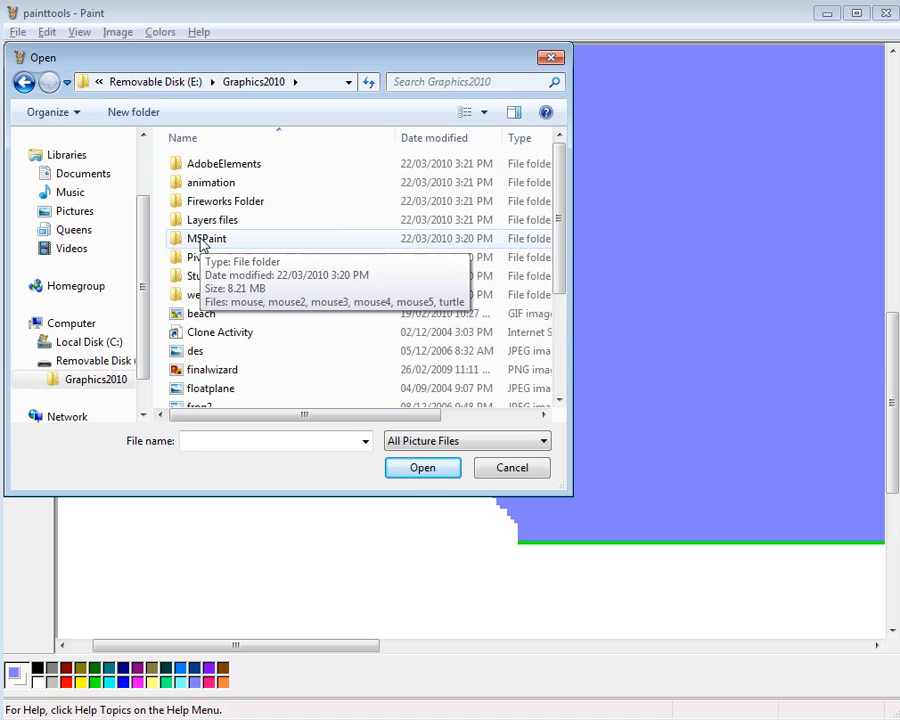
pyautogui.doubleClick(205, 239)
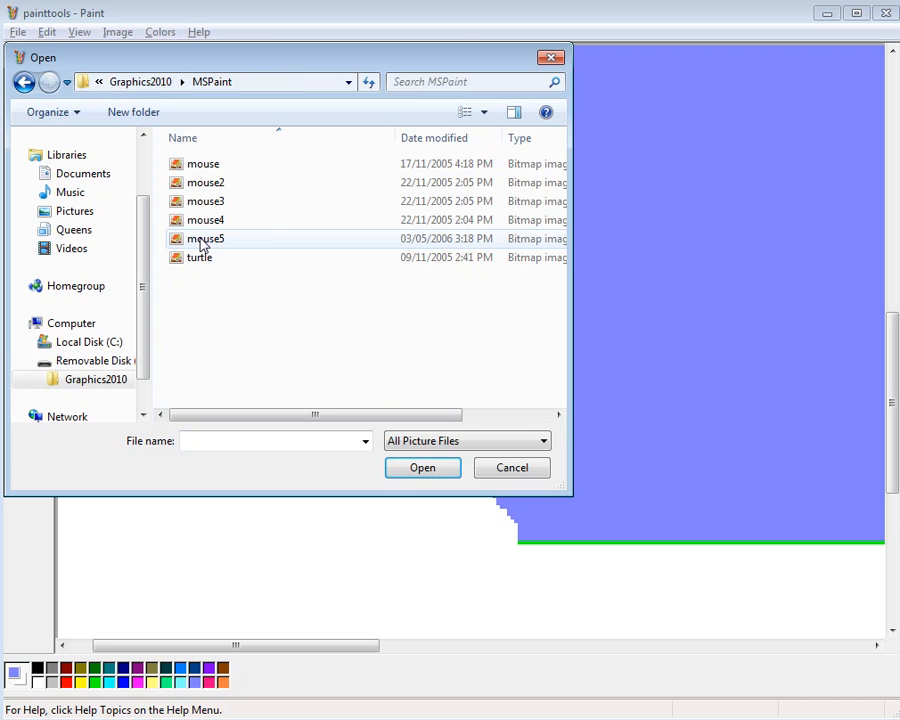
pyautogui.click(198, 166)
pyautogui.click(408, 470)
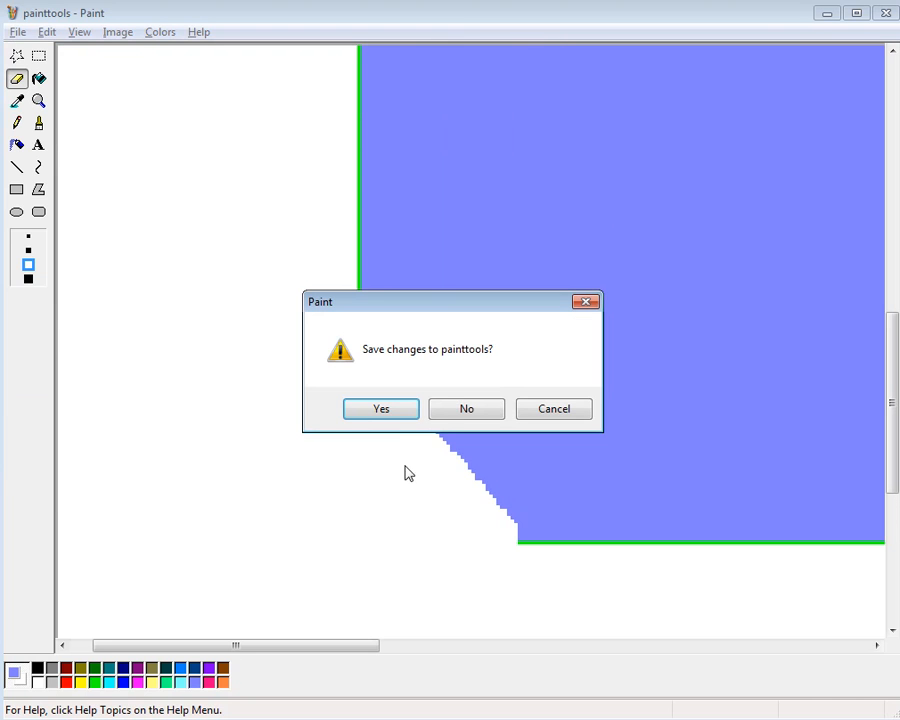
pyautogui.click(450, 411)
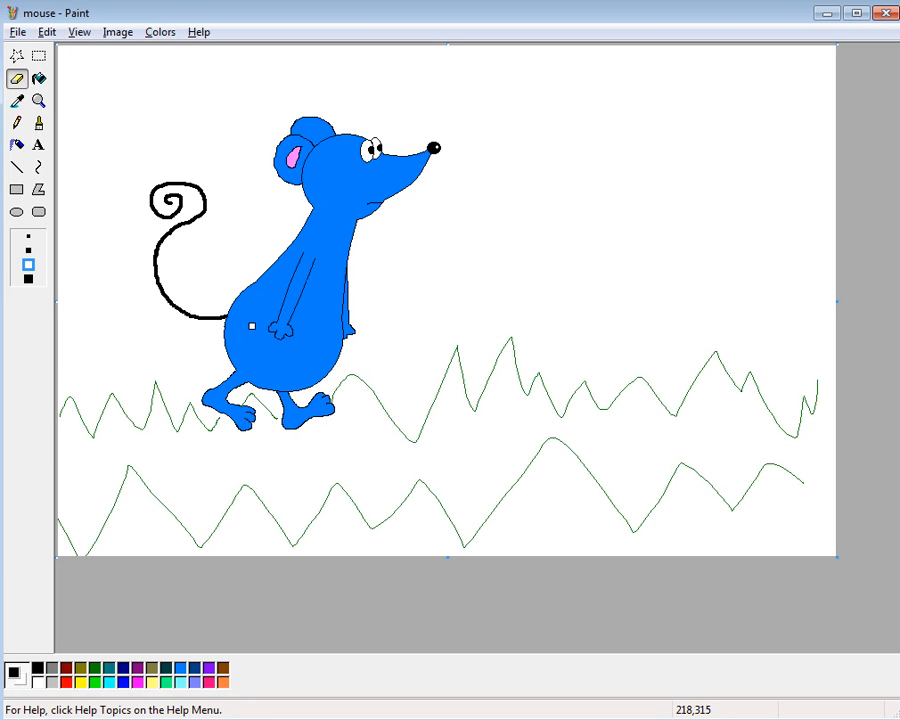
# Magnify the mouse drawing to examine its head from the ears to the nose
pyautogui.click(38, 101)
pyautogui.click(265, 118)
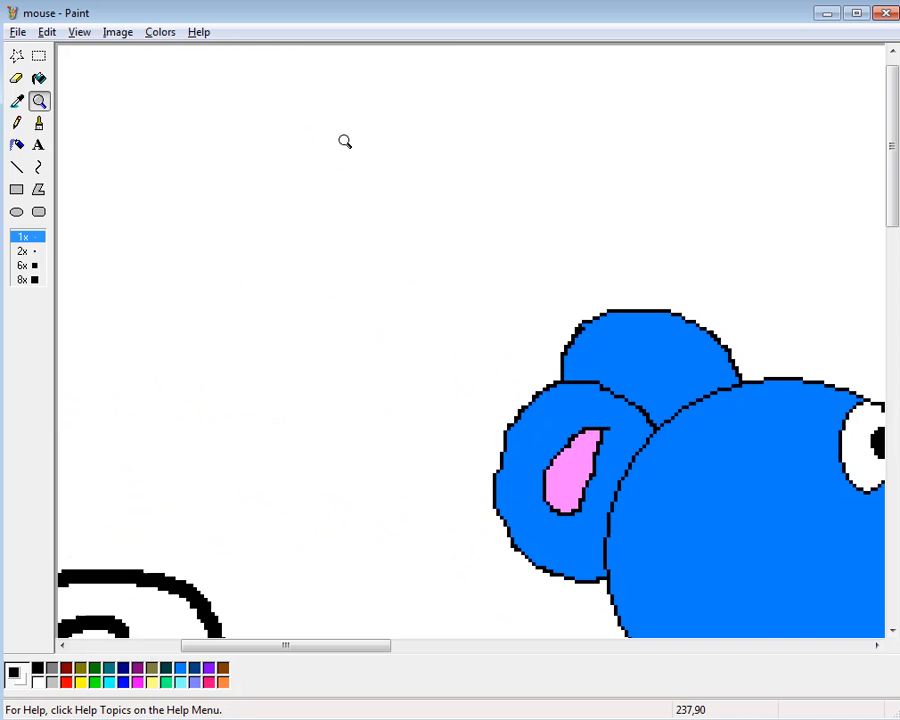
pyautogui.moveTo(344, 646)
pyautogui.mouseDown()
pyautogui.moveTo(488, 652)
pyautogui.moveTo(422, 654)
pyautogui.mouseUp()
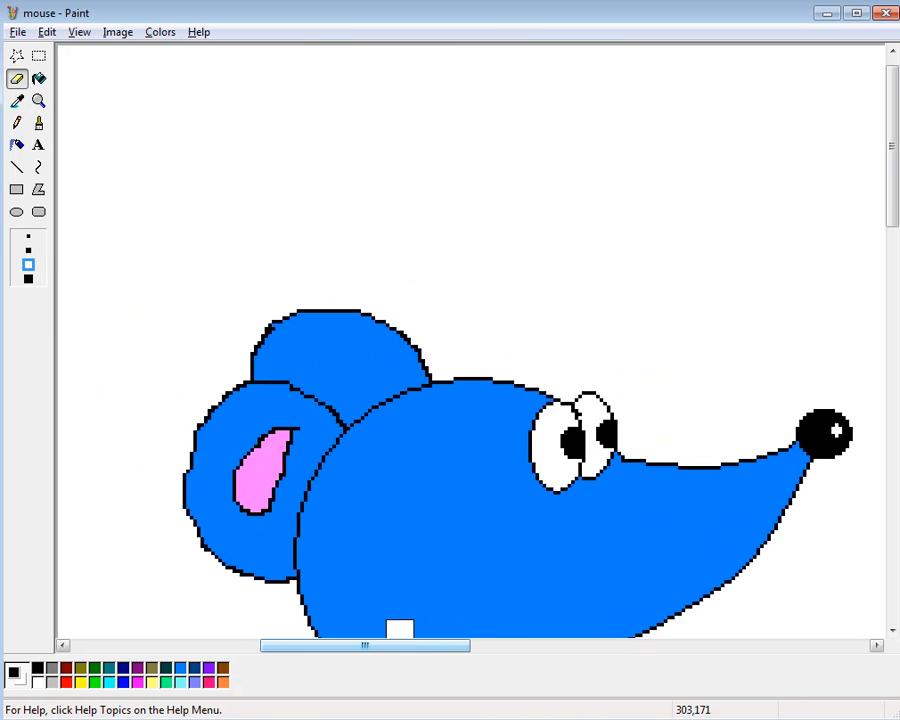